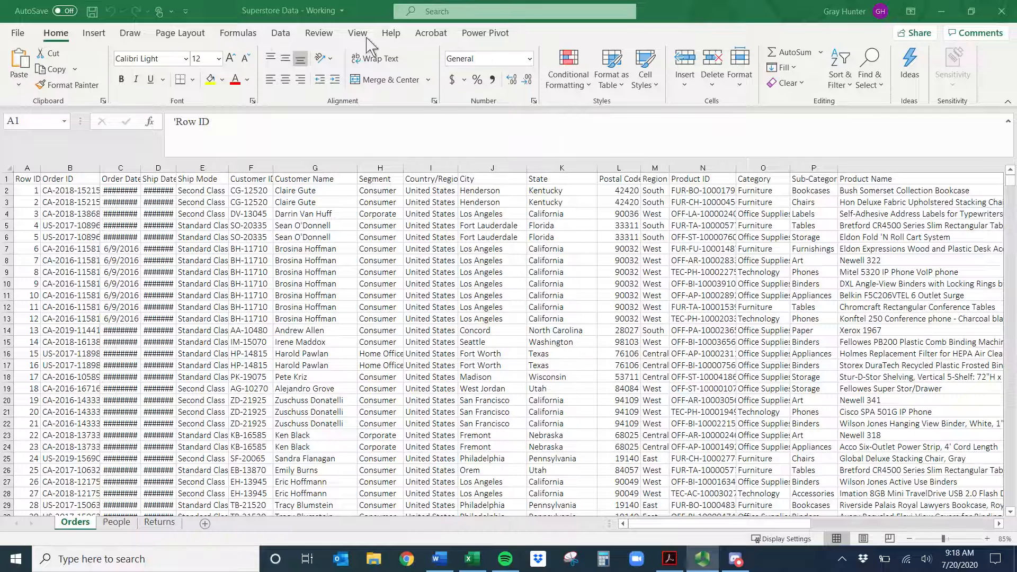
Step: Convert the whole Orders data range starting at A1 into a table with headers
{"action": "left_click", "coordinate": [281, 34]}
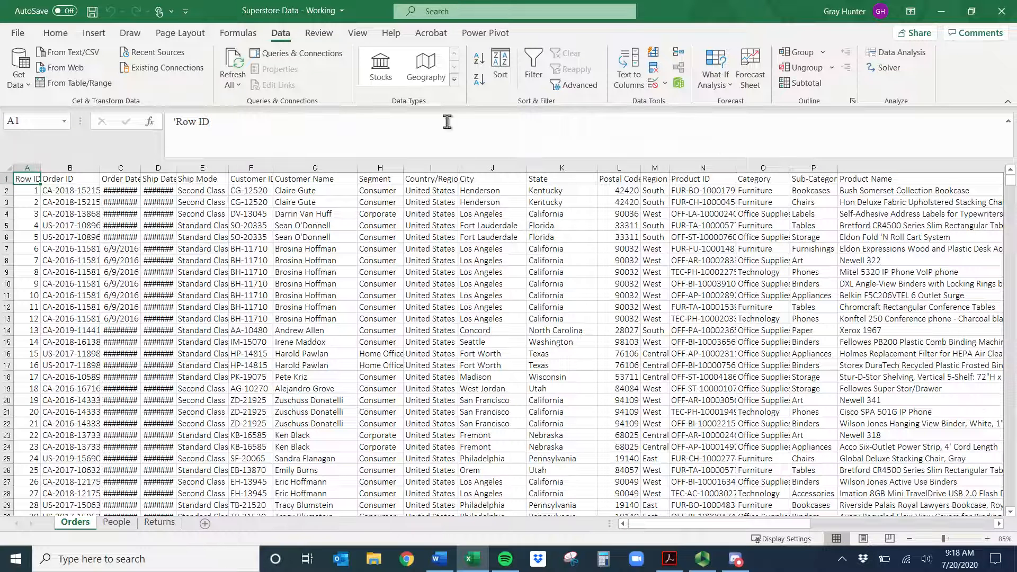
{"action": "left_click", "coordinate": [95, 38]}
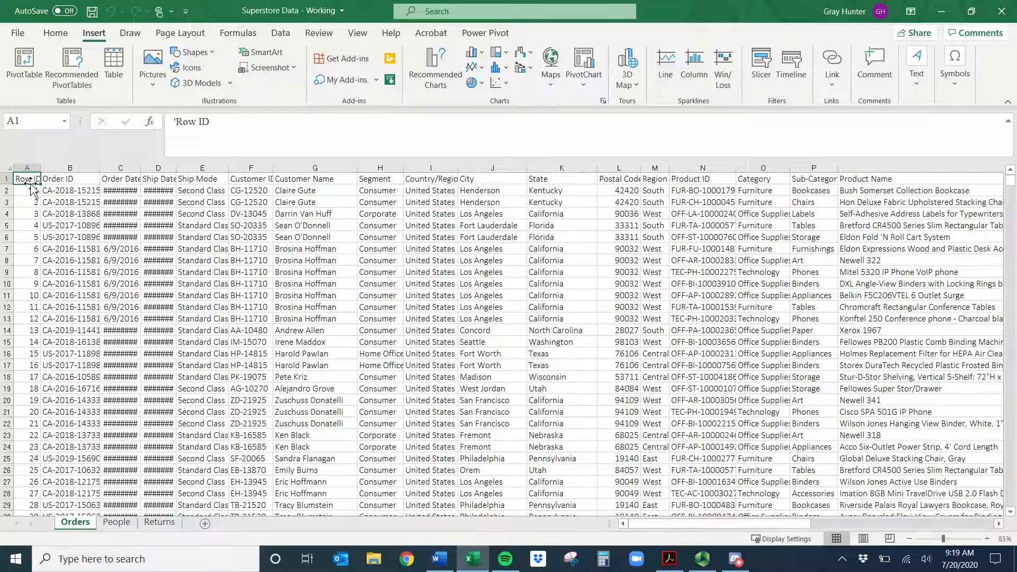
{"action": "left_click", "coordinate": [113, 68]}
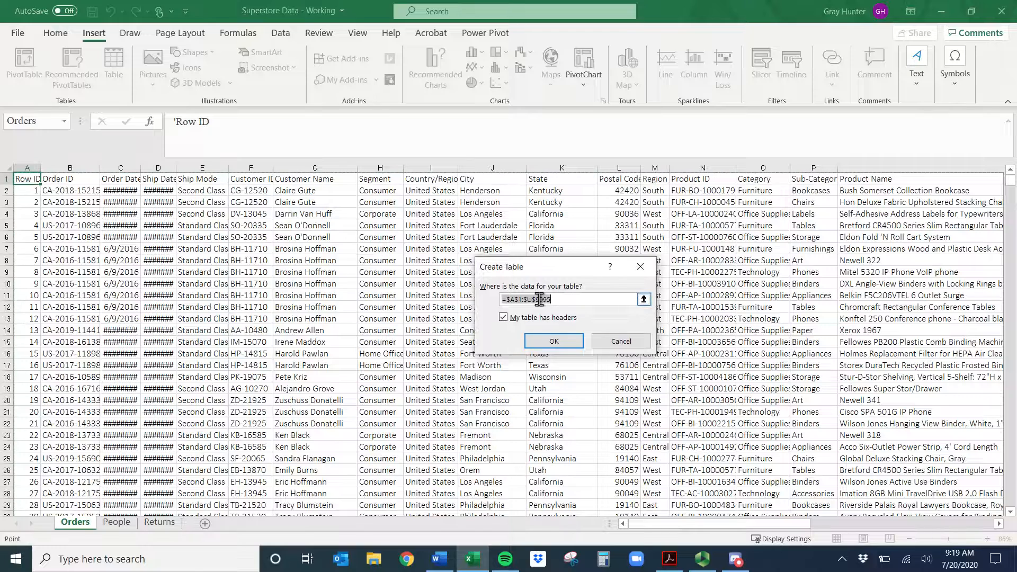
{"action": "left_click", "coordinate": [552, 341]}
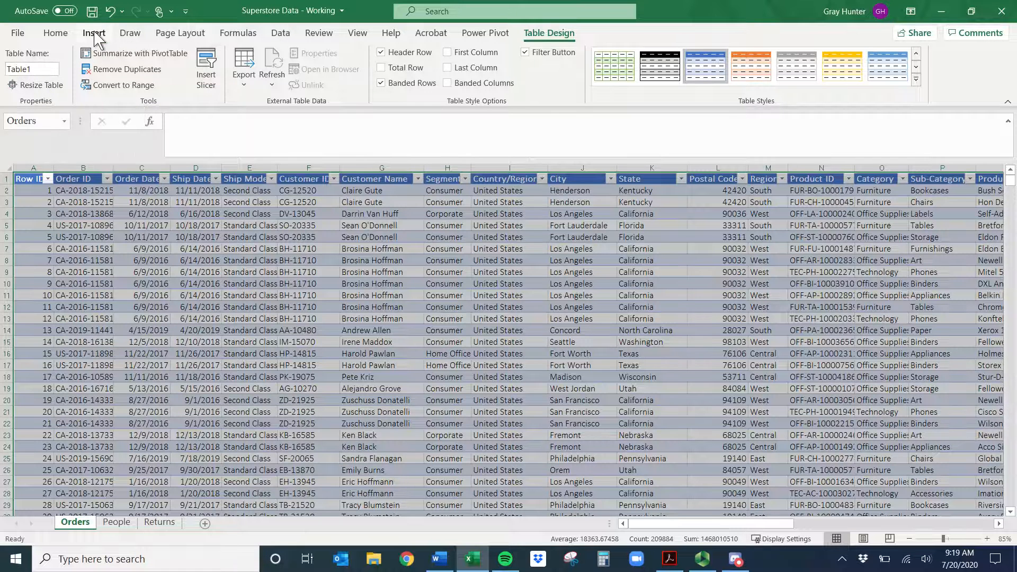
Step: Create a PivotTable from Table1 on a new worksheet
{"action": "left_click", "coordinate": [90, 260]}
{"action": "left_click", "coordinate": [19, 181]}
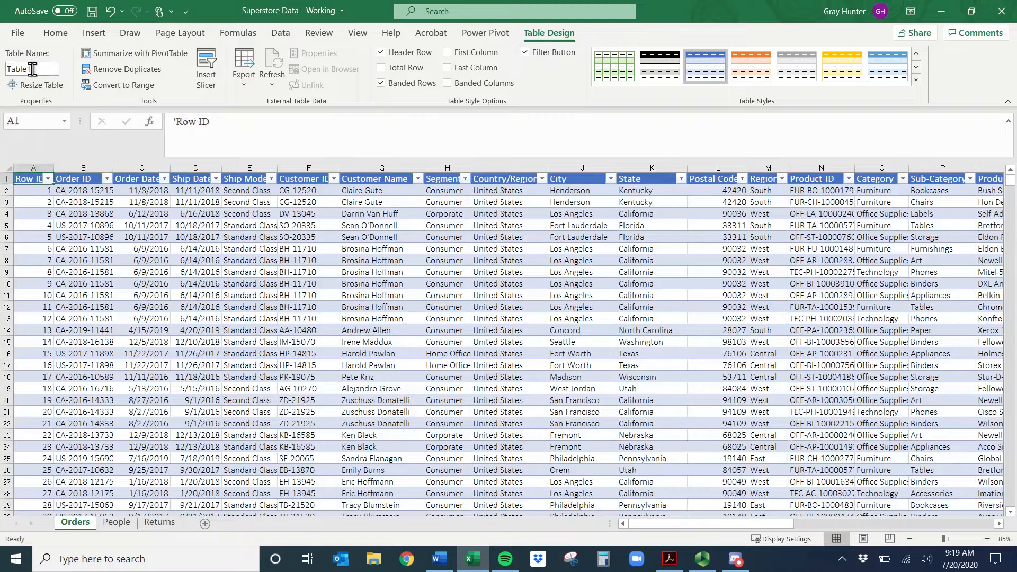
{"action": "left_click", "coordinate": [93, 34]}
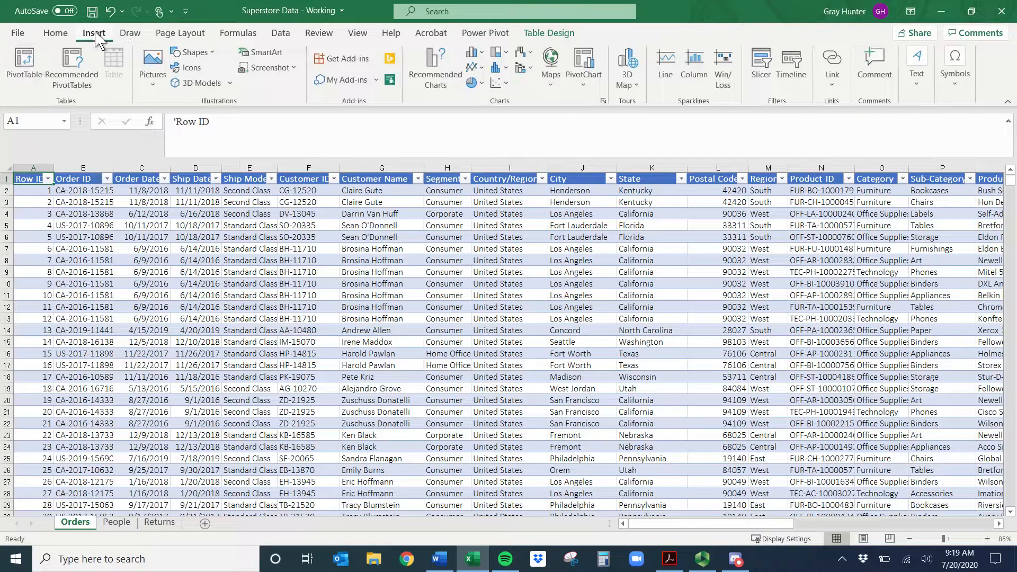
{"action": "left_click", "coordinate": [24, 66]}
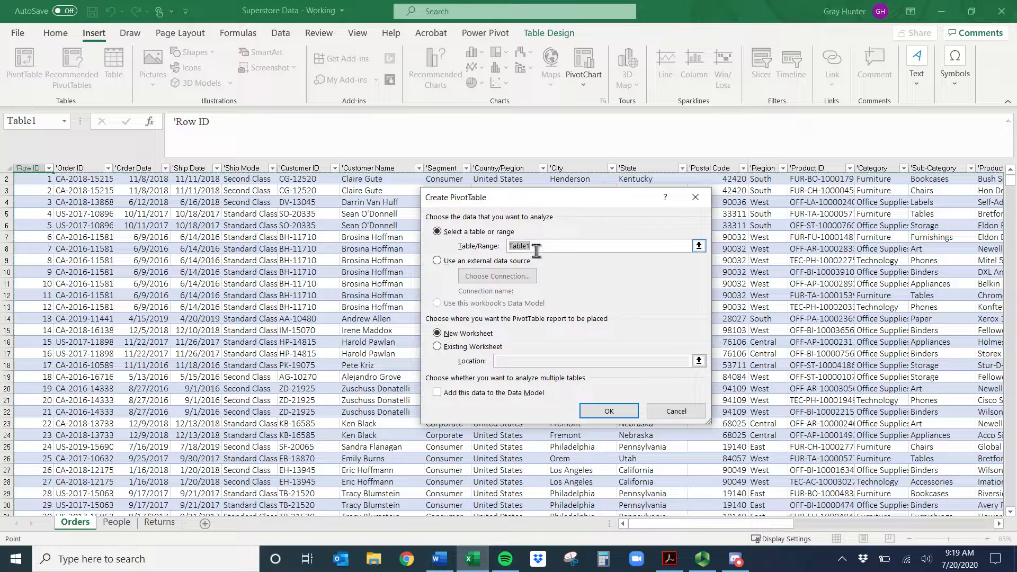
{"action": "left_click", "coordinate": [609, 411]}
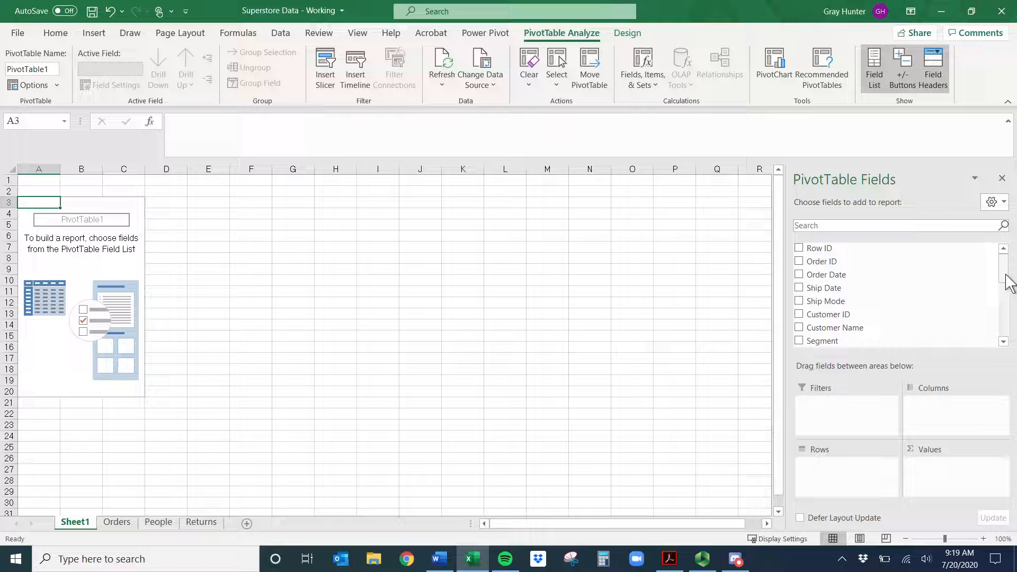
Step: Set up the PivotTable with Category as rows and the sums of Quantity and Profit as values
{"action": "left_click_drag", "start_coordinate": [1005, 281], "coordinate": [1006, 325]}
{"action": "left_click_drag", "start_coordinate": [821, 245], "coordinate": [820, 468]}
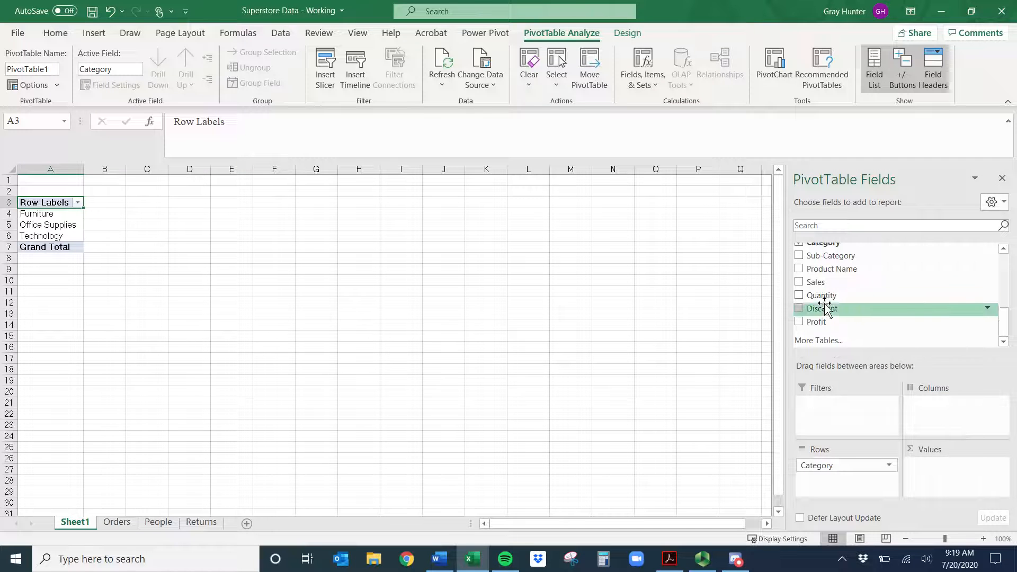
{"action": "left_click_drag", "start_coordinate": [815, 295], "coordinate": [928, 472]}
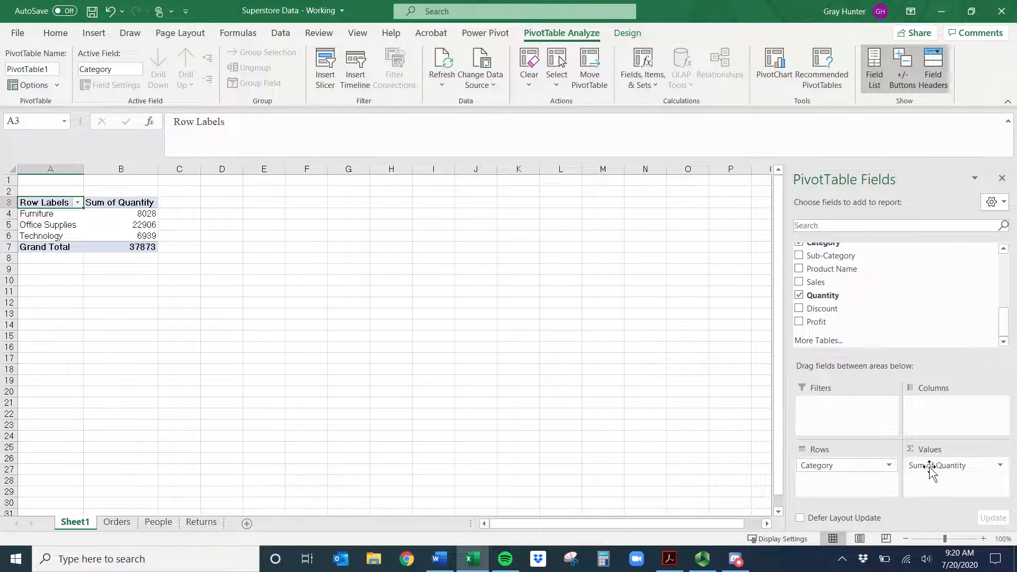
{"action": "left_click", "coordinate": [109, 213]}
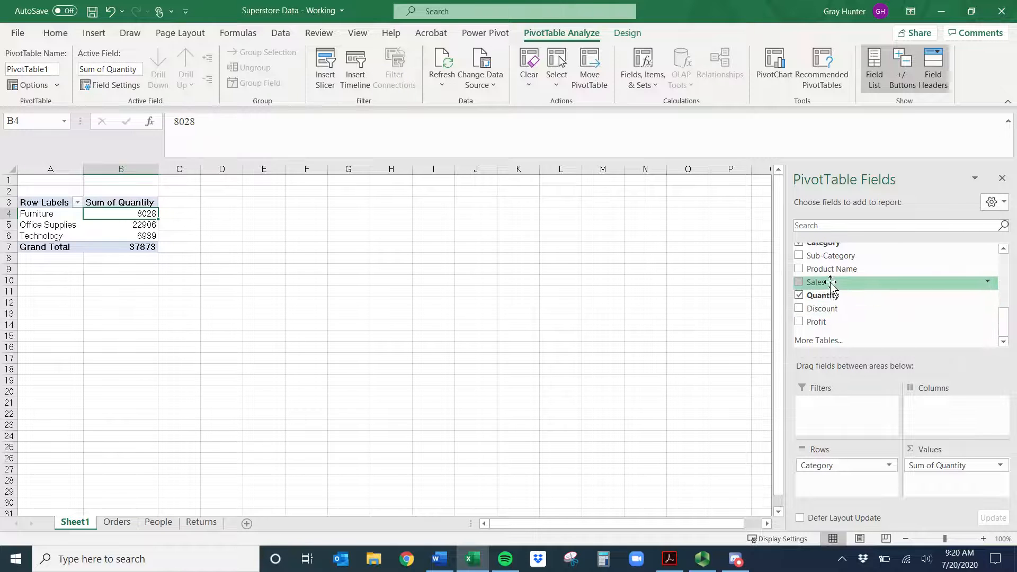
{"action": "left_click_drag", "start_coordinate": [829, 324], "coordinate": [937, 480]}
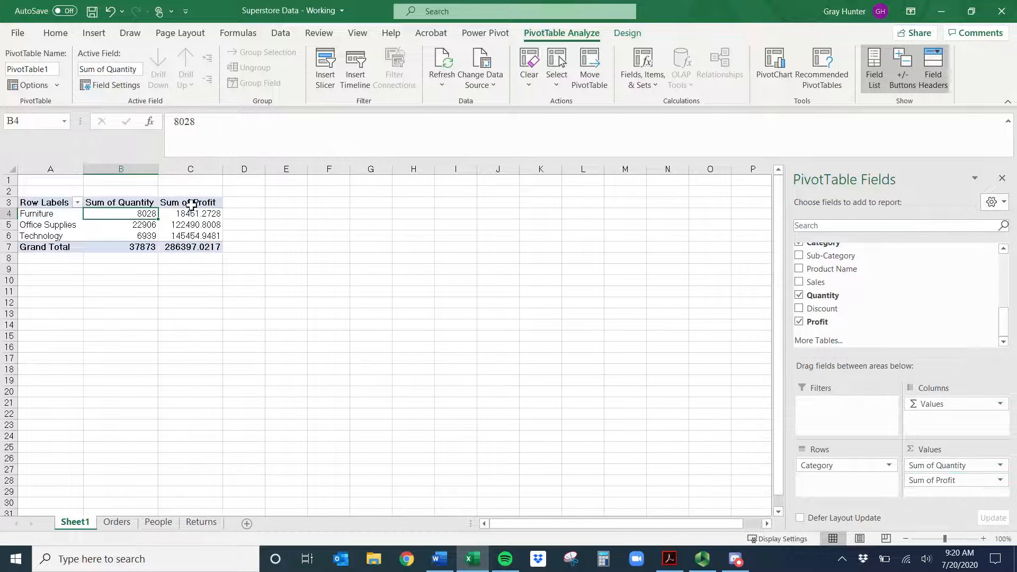
{"action": "left_click_drag", "start_coordinate": [190, 212], "coordinate": [191, 234]}
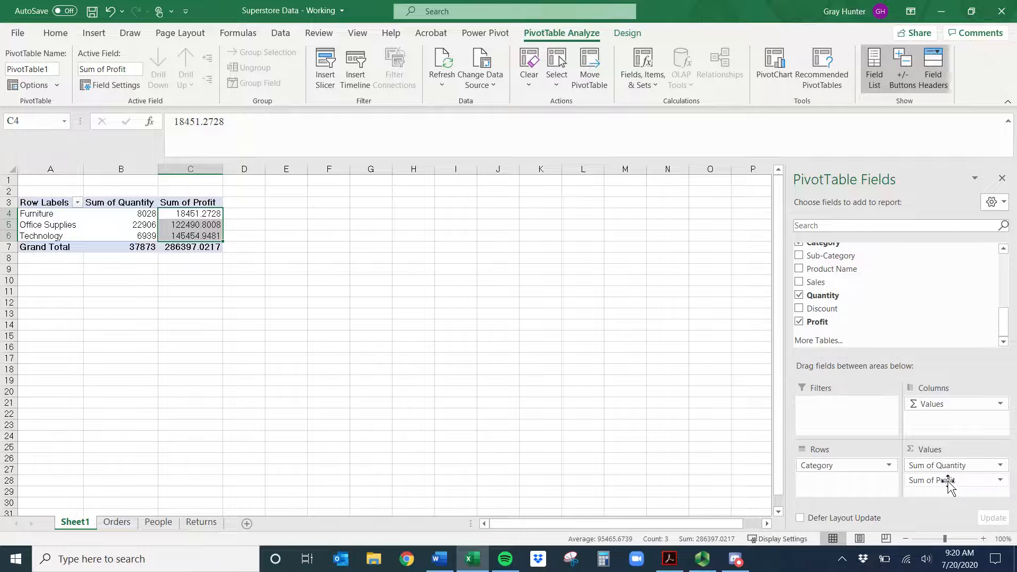
Step: Change the Profit value field to summarize by Average, and inspect the average for each category
{"action": "left_click", "coordinate": [1000, 481]}
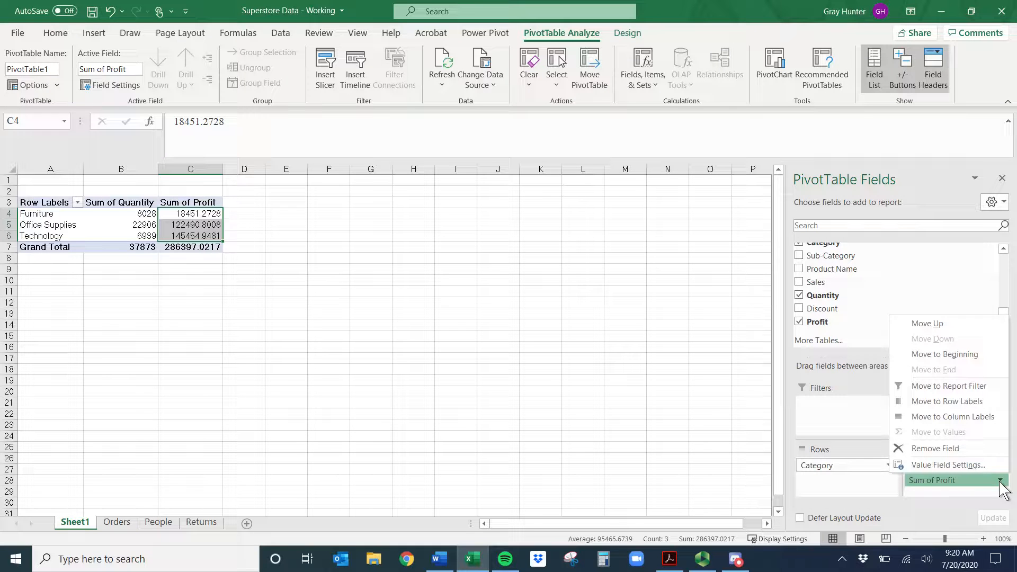
{"action": "left_click", "coordinate": [966, 466]}
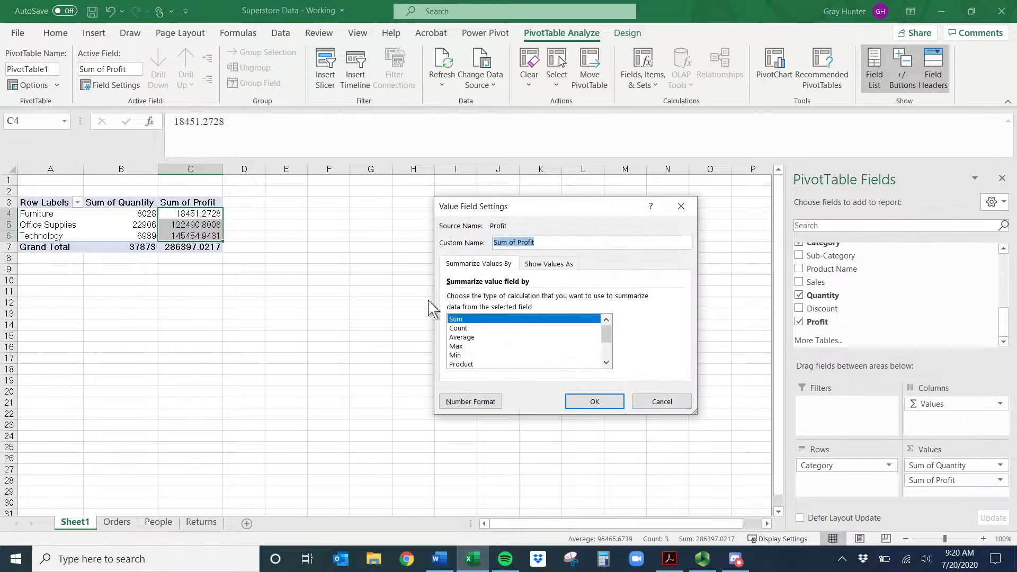
{"action": "left_click", "coordinate": [462, 338]}
{"action": "mouse_move", "coordinate": [605, 334]}
{"action": "left_mouse_down"}
{"action": "mouse_move", "coordinate": [605, 348]}
{"action": "mouse_move", "coordinate": [604, 324]}
{"action": "mouse_move", "coordinate": [609, 343]}
{"action": "left_mouse_up"}
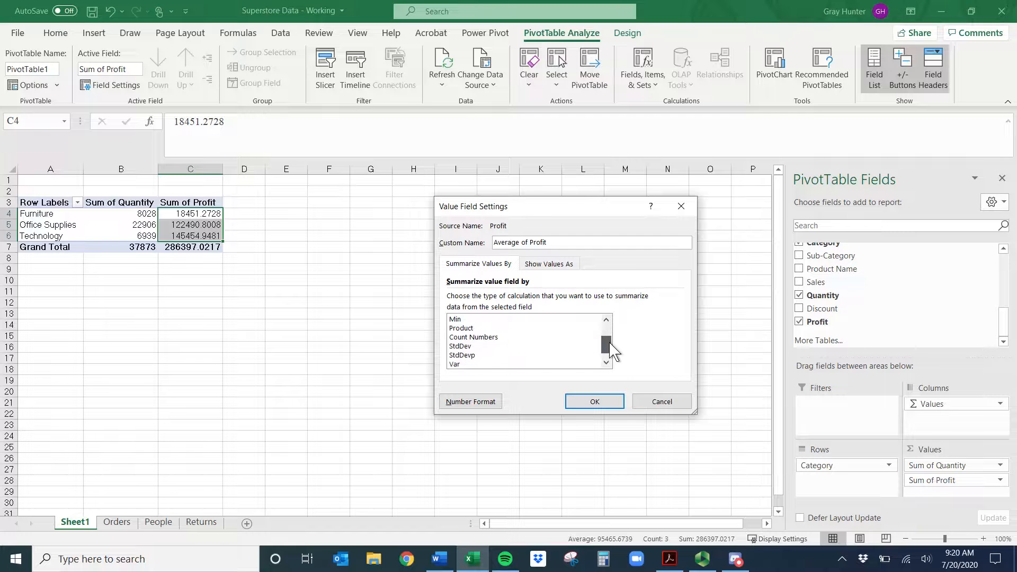
{"action": "left_click_drag", "start_coordinate": [613, 351], "coordinate": [608, 333]}
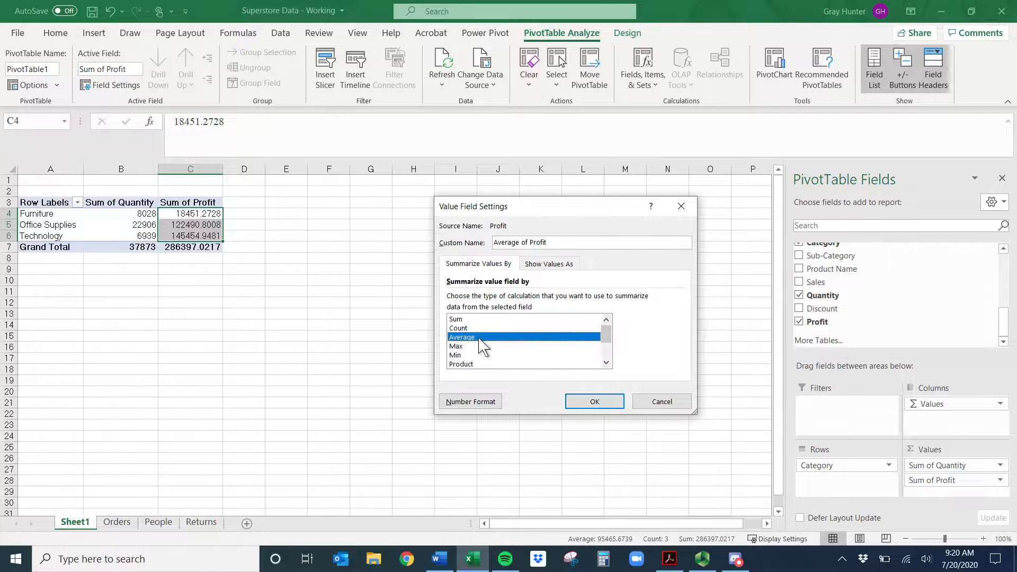
{"action": "left_click", "coordinate": [606, 403]}
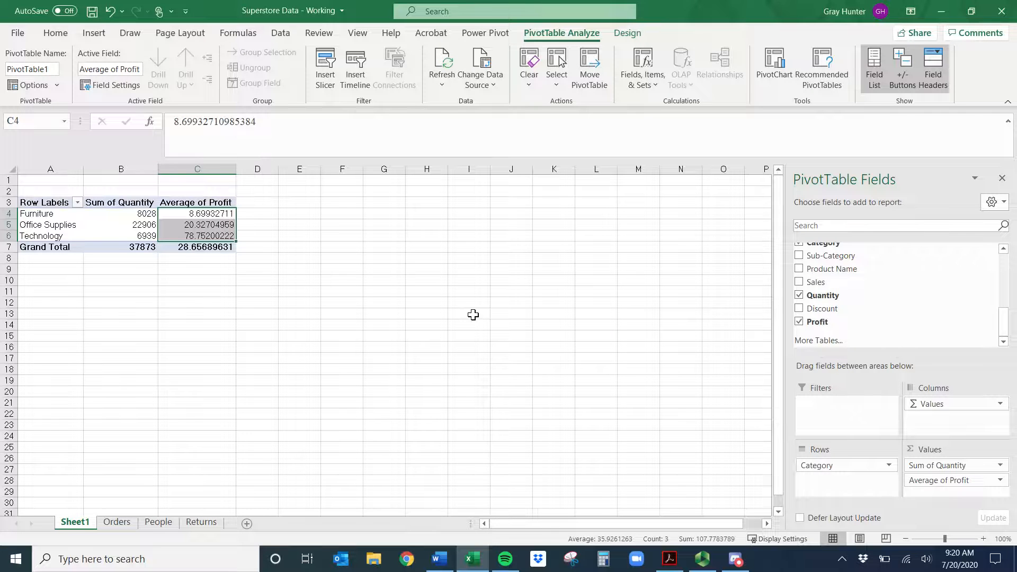
{"action": "left_click", "coordinate": [178, 215]}
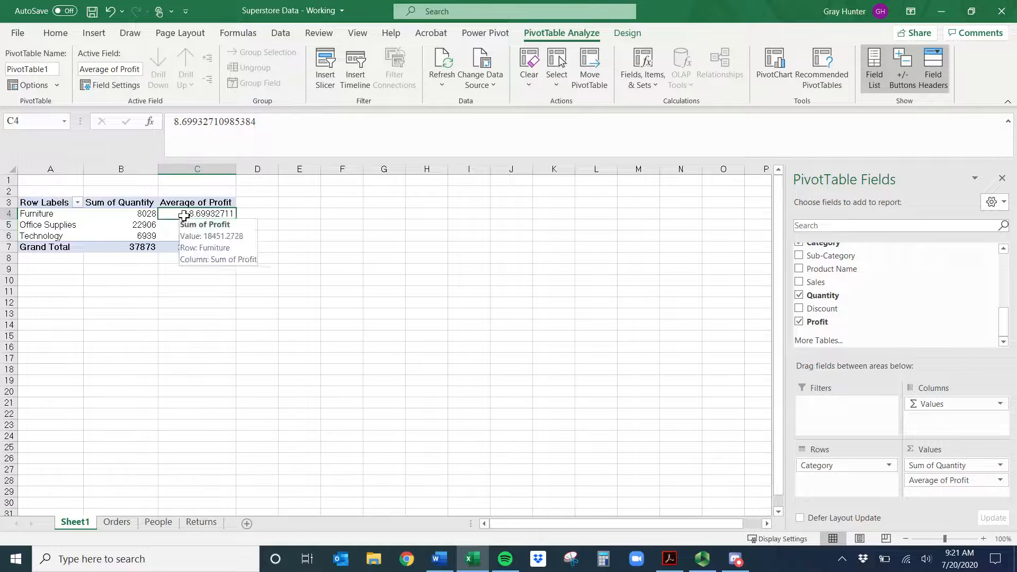
{"action": "left_click", "coordinate": [171, 229]}
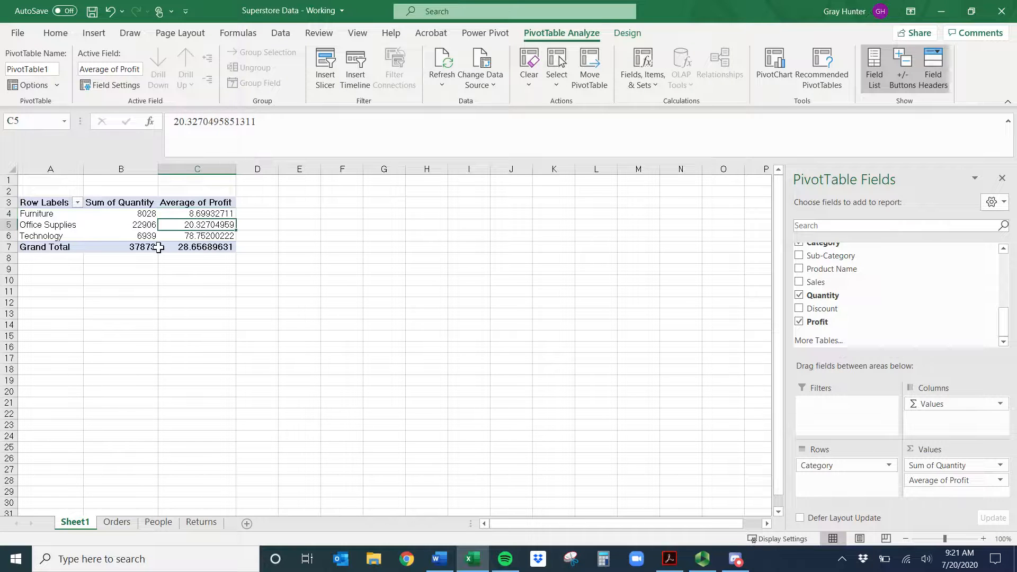
{"action": "left_click", "coordinate": [162, 235]}
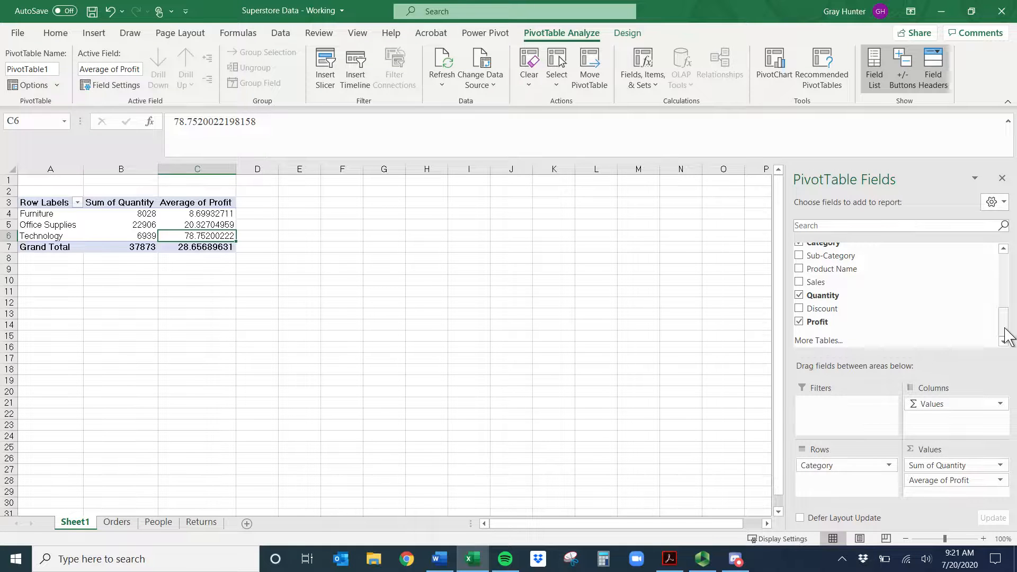
Step: Add Sub-Category to the PivotTable rows and move Category to the report filter
{"action": "left_click_drag", "start_coordinate": [829, 255], "coordinate": [847, 493]}
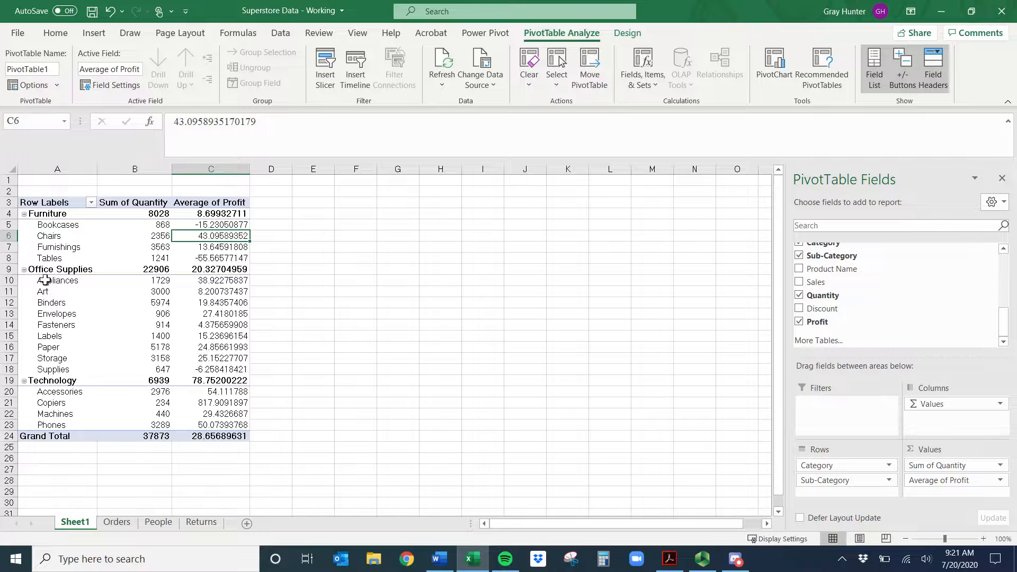
{"action": "mouse_move", "coordinate": [834, 466]}
{"action": "left_mouse_down"}
{"action": "mouse_move", "coordinate": [852, 501]}
{"action": "mouse_move", "coordinate": [829, 482]}
{"action": "mouse_move", "coordinate": [831, 458]}
{"action": "left_mouse_up"}
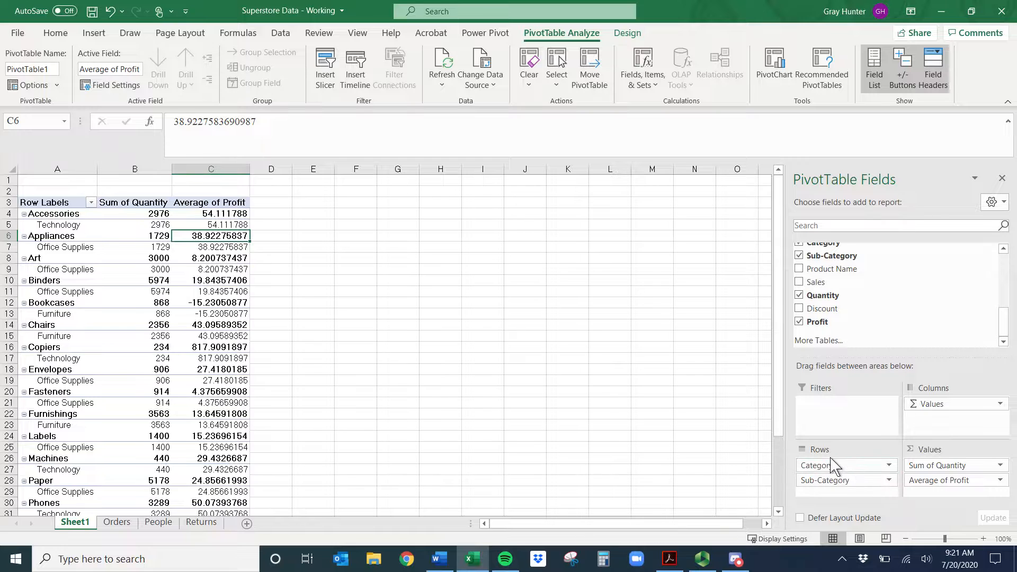
{"action": "left_click_drag", "start_coordinate": [831, 468], "coordinate": [828, 418]}
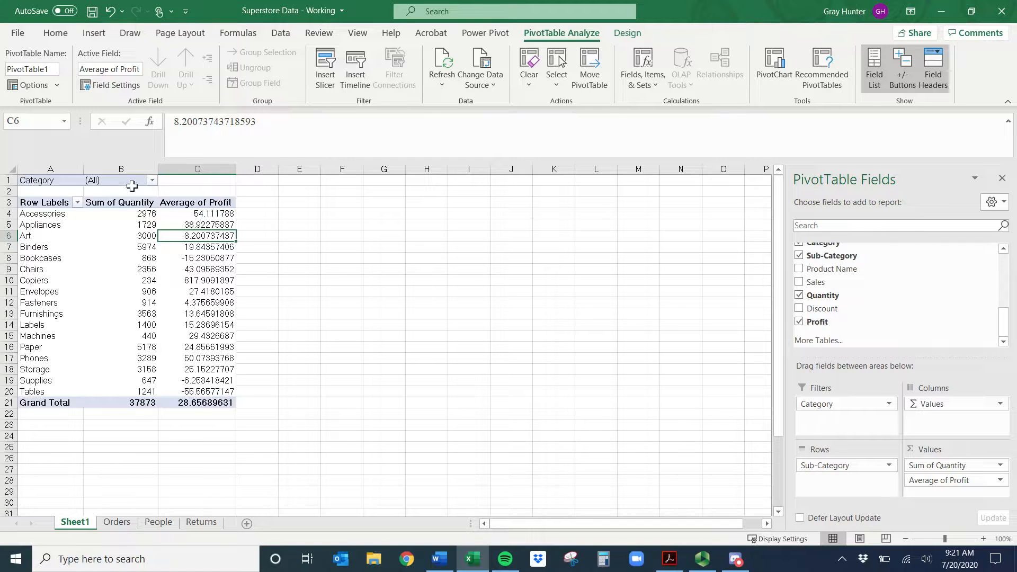
Step: Filter the PivotTable report to the Furniture category
{"action": "left_click", "coordinate": [152, 181]}
{"action": "left_click", "coordinate": [152, 181]}
{"action": "left_click", "coordinate": [152, 181]}
{"action": "left_click", "coordinate": [33, 222]}
{"action": "left_click", "coordinate": [81, 348]}
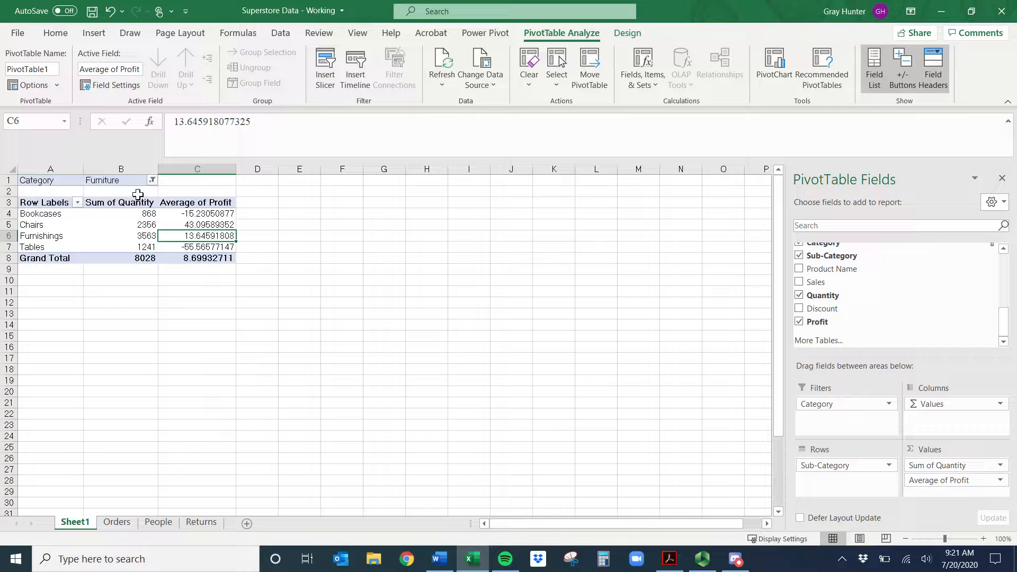
Step: Switch the Category report filter to Technology
{"action": "left_click", "coordinate": [152, 181]}
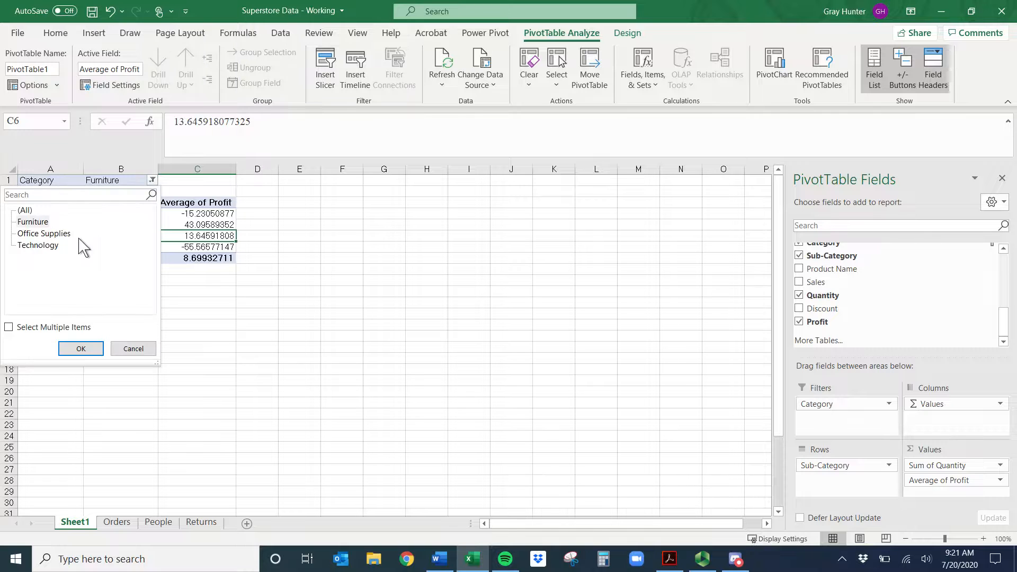
{"action": "left_click", "coordinate": [81, 349]}
{"action": "left_click", "coordinate": [152, 181]}
{"action": "left_click", "coordinate": [39, 245]}
{"action": "left_click", "coordinate": [81, 349]}
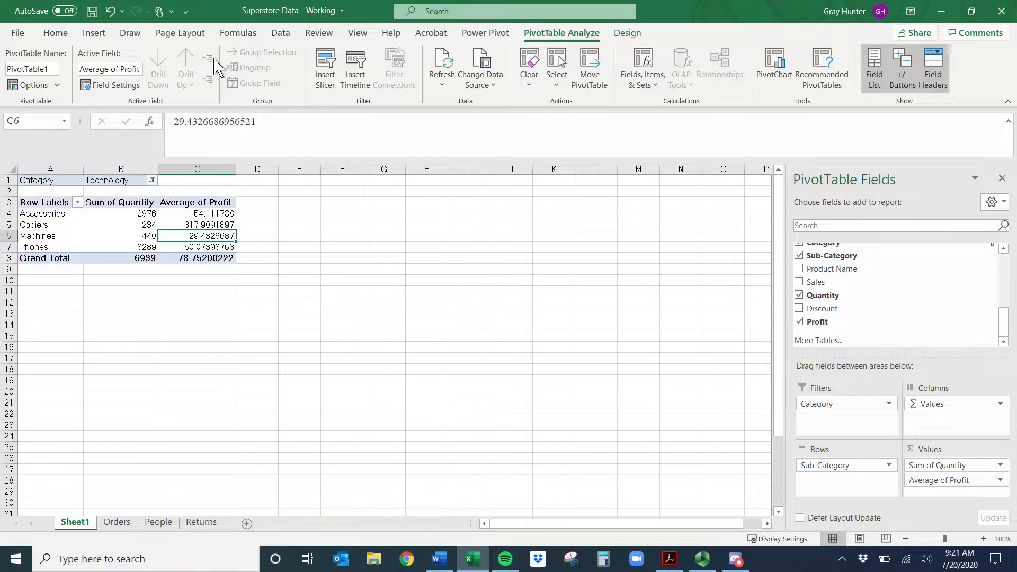
Step: Return Category to the rows above Sub-Category, and insert a Category slicer placed just beside the PivotTable
{"action": "left_click_drag", "start_coordinate": [847, 404], "coordinate": [857, 470]}
{"action": "left_click", "coordinate": [325, 77]}
{"action": "left_click_drag", "start_coordinate": [630, 268], "coordinate": [630, 352]}
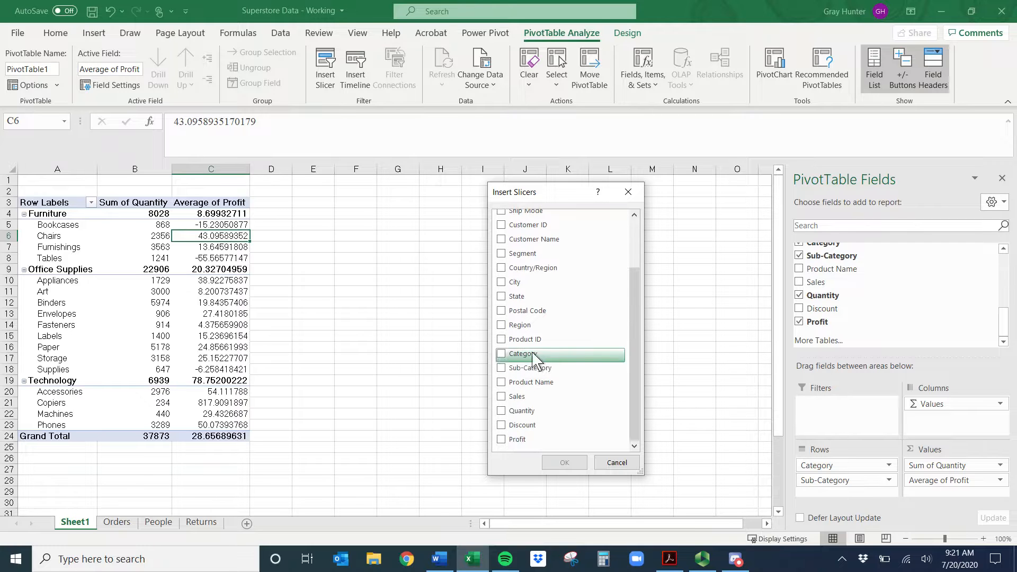
{"action": "left_click", "coordinate": [507, 354]}
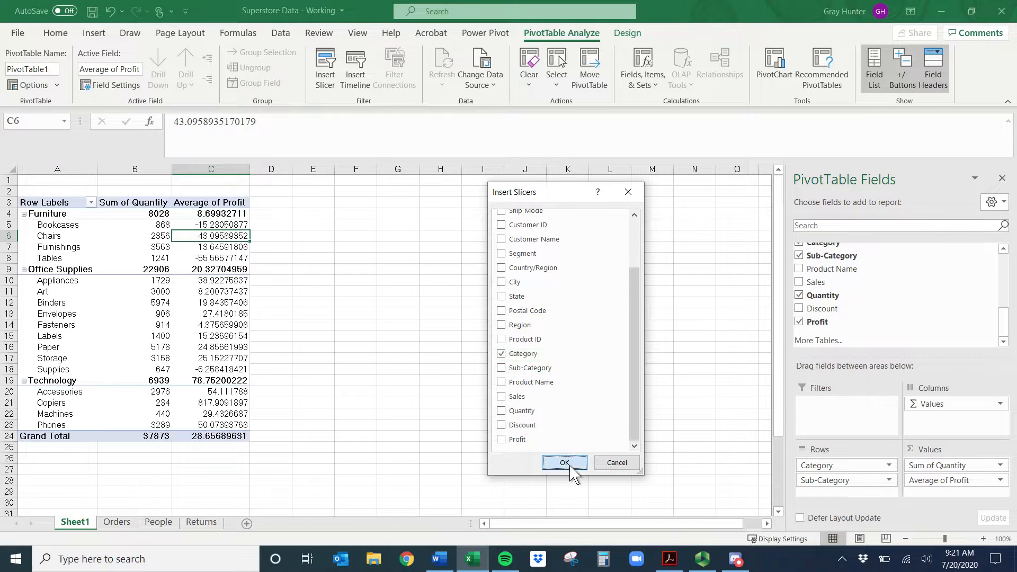
{"action": "left_click", "coordinate": [564, 462]}
{"action": "left_click_drag", "start_coordinate": [368, 274], "coordinate": [304, 208]}
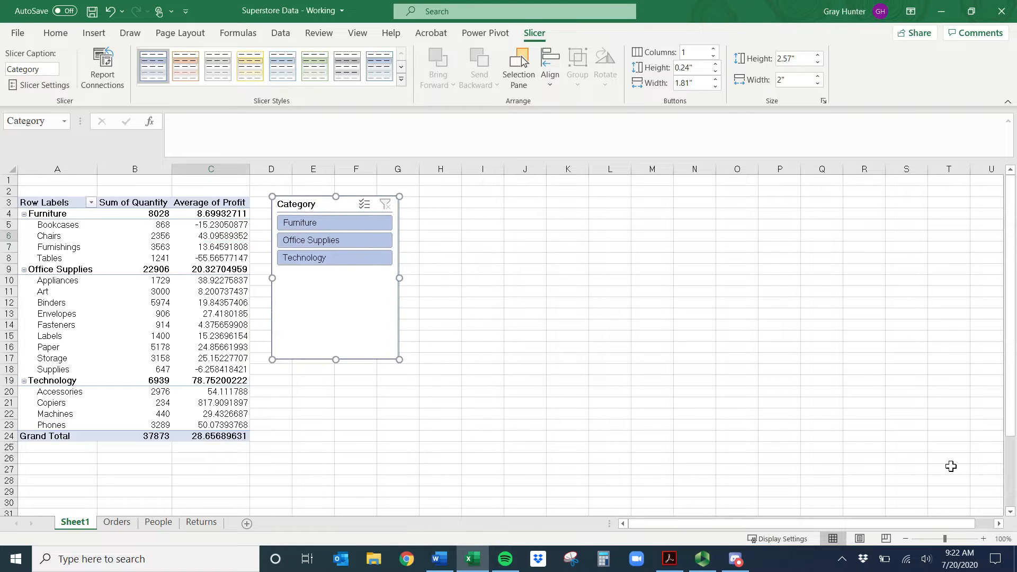
Step: Filter the PivotTable with the slicer by Furniture, Office Supplies and Technology in turn, ending on Furniture
{"action": "left_click", "coordinate": [313, 226]}
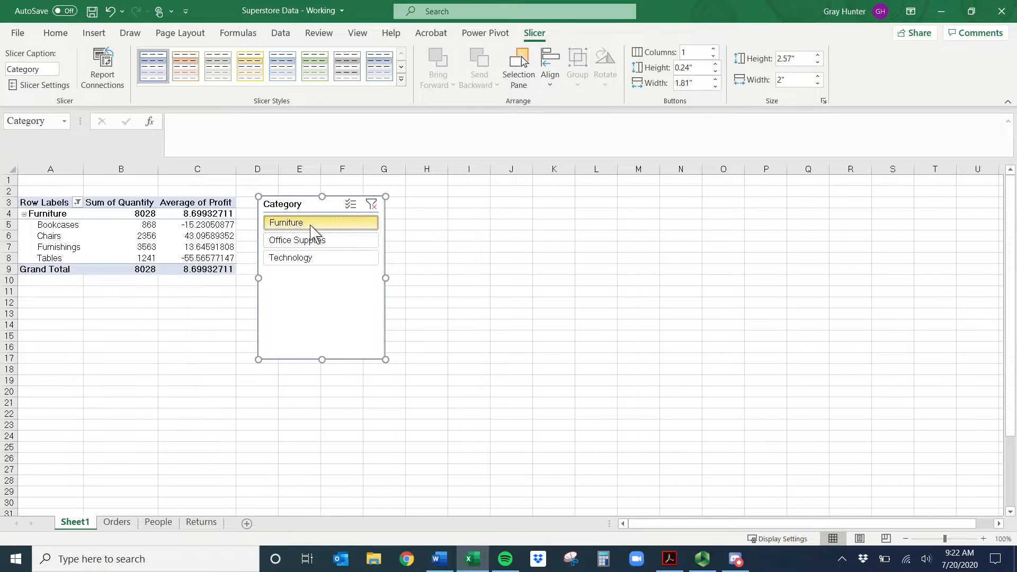
{"action": "left_click", "coordinate": [316, 242]}
{"action": "left_click", "coordinate": [307, 259]}
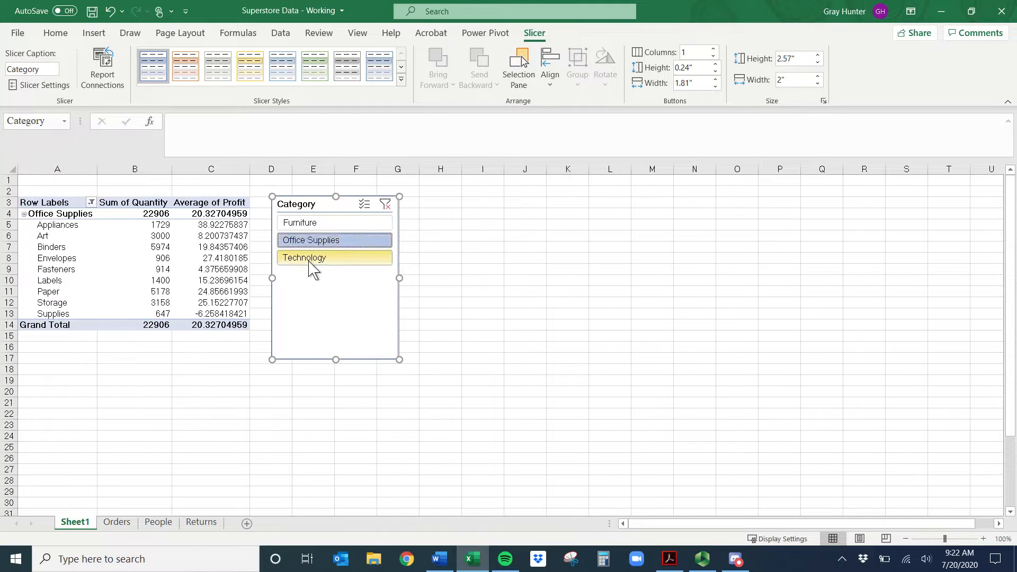
{"action": "left_click", "coordinate": [313, 227]}
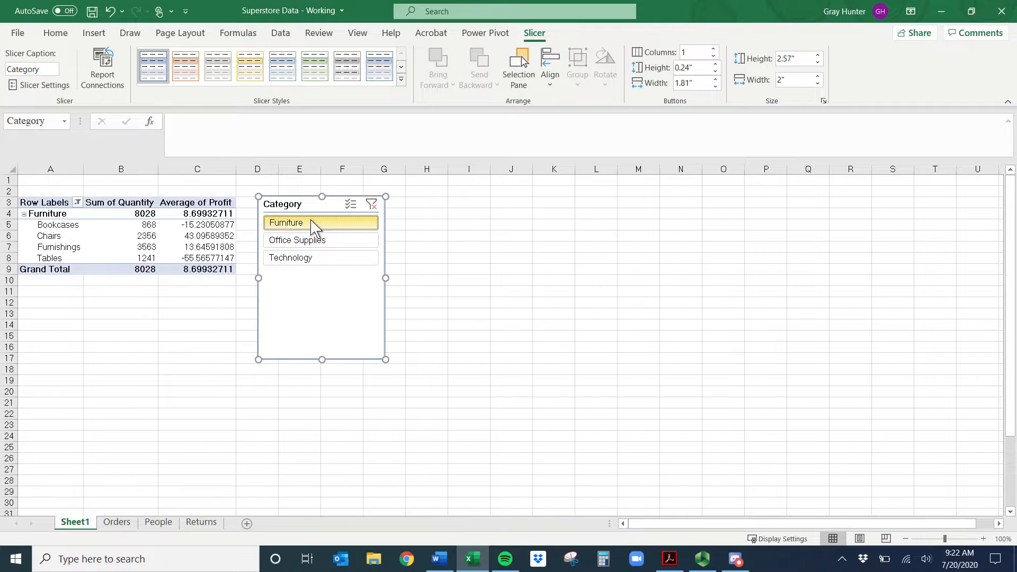
Step: Enable multi-select on the Category slicer and add Office Supplies and Technology to the selection, then reselect the PivotTable's Chairs row label
{"action": "left_click", "coordinate": [350, 204]}
{"action": "left_click", "coordinate": [332, 240]}
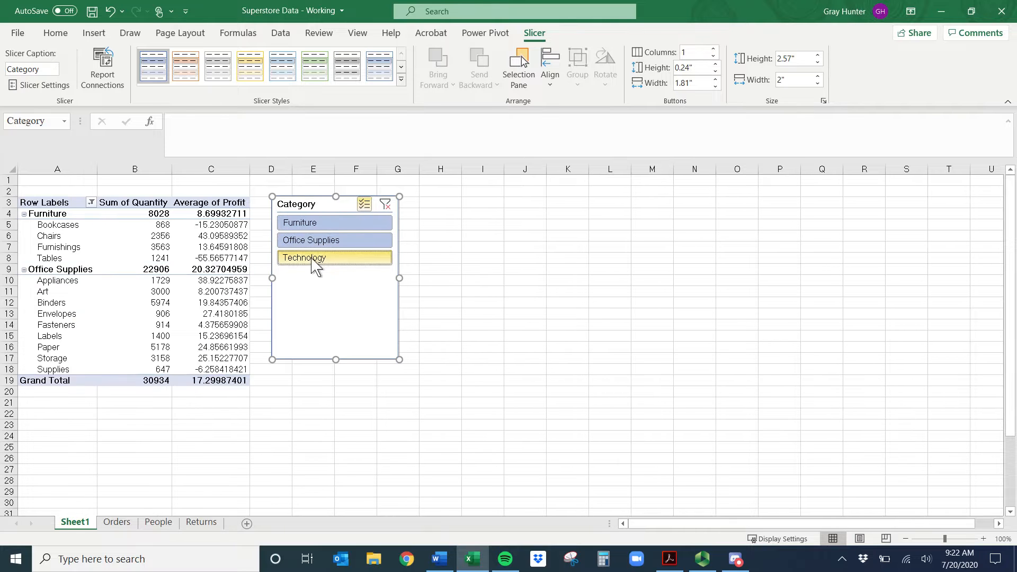
{"action": "left_click", "coordinate": [315, 258]}
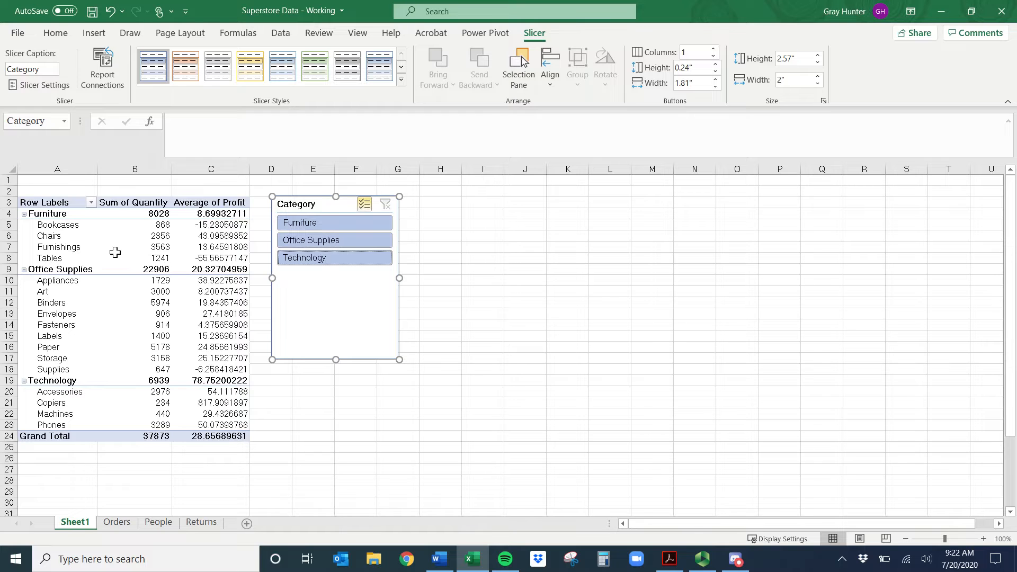
{"action": "left_click", "coordinate": [62, 236]}
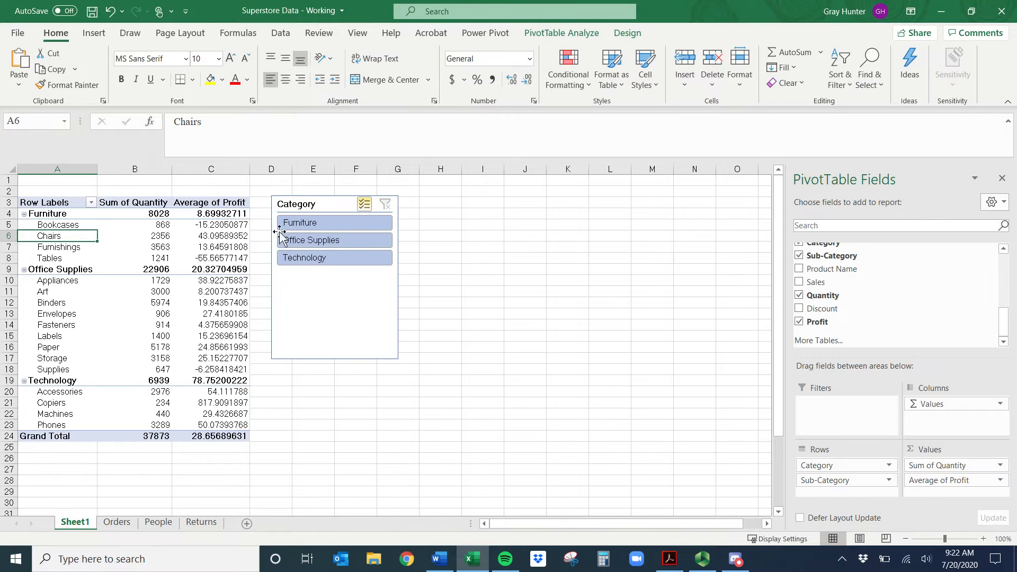